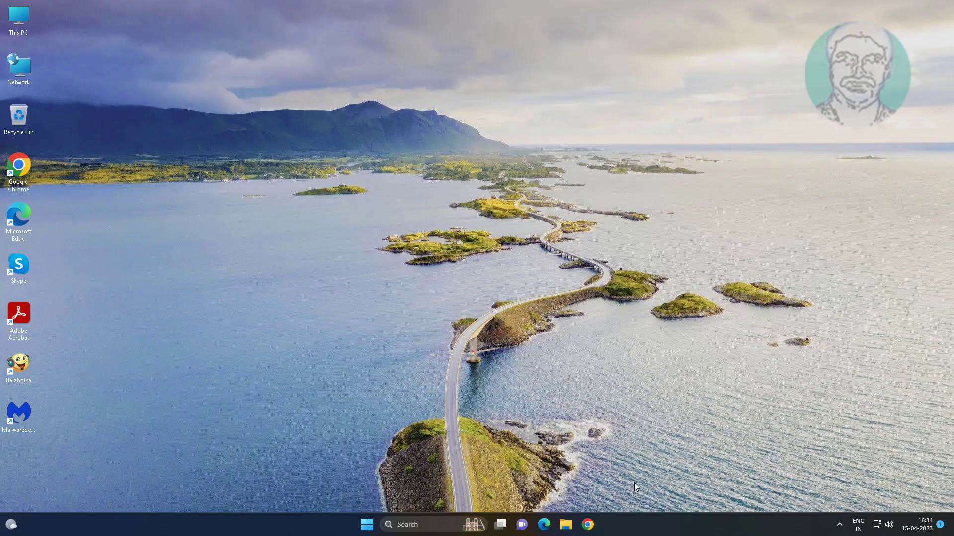
# Open Settings from Start and go to System > Troubleshoot > Other troubleshooters
pyautogui.click(367, 525)
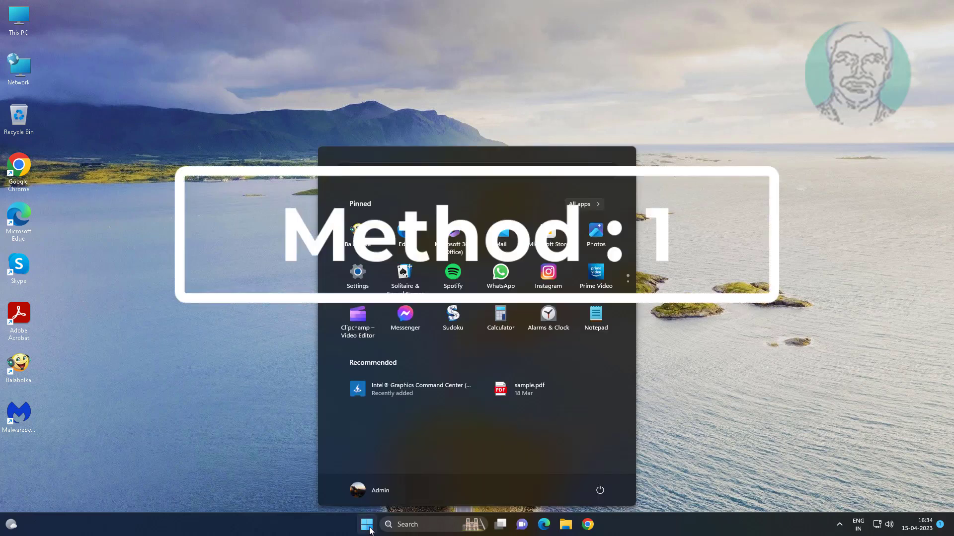
pyautogui.click(364, 277)
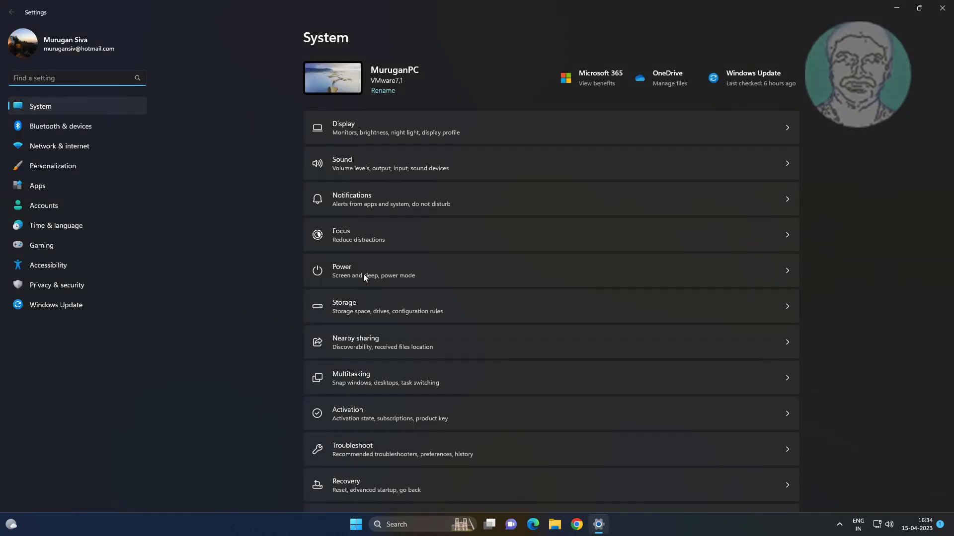
pyautogui.click(382, 452)
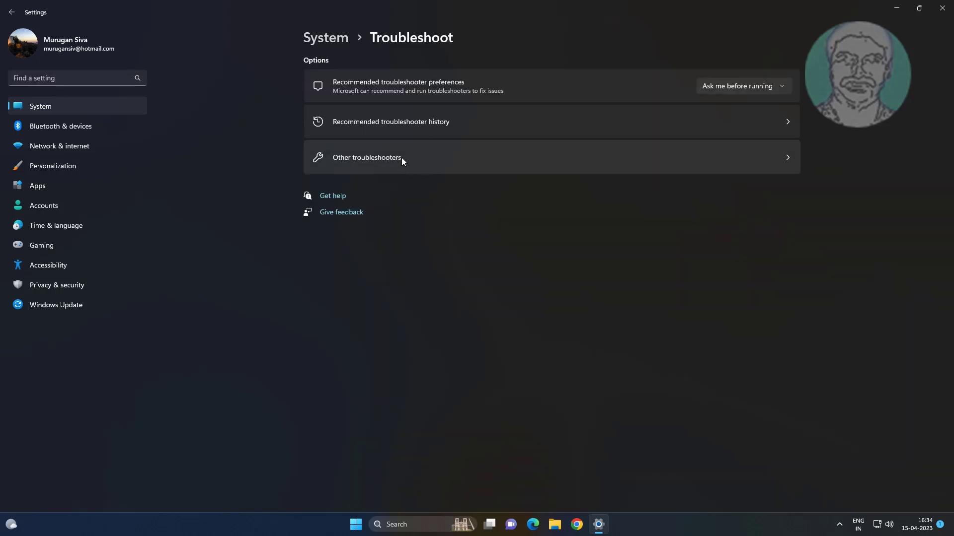
pyautogui.click(402, 157)
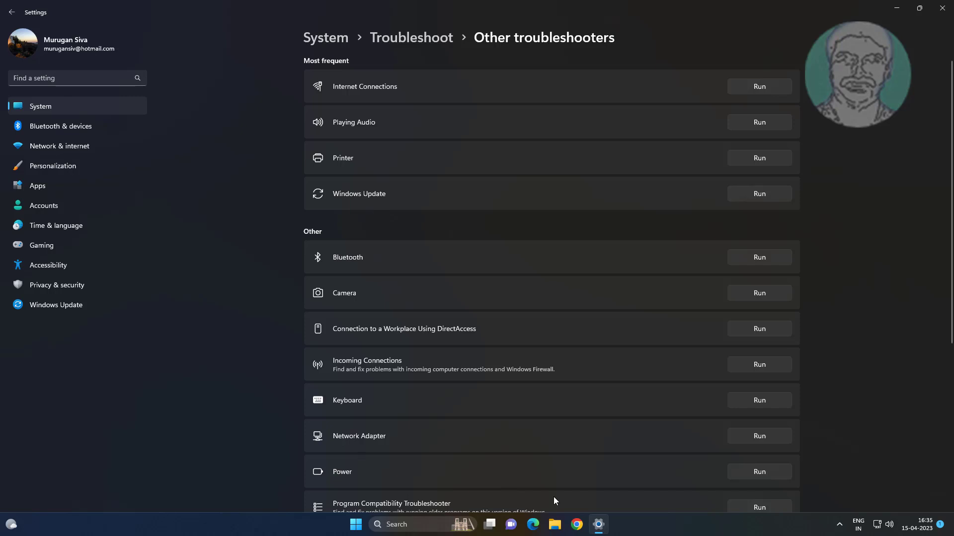
# Run the Power troubleshooter, let it fix USB Selective Suspend, and close the report
pyautogui.click(766, 473)
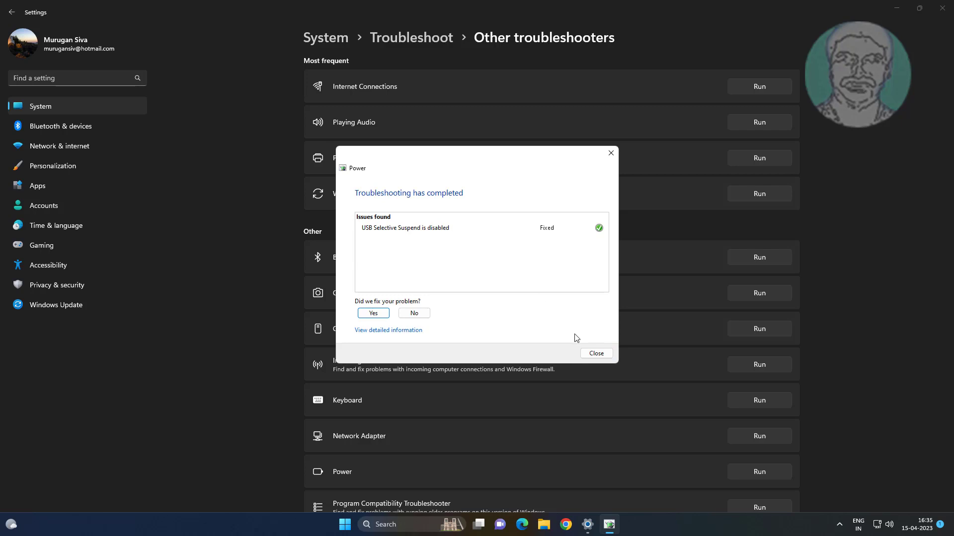
pyautogui.click(597, 353)
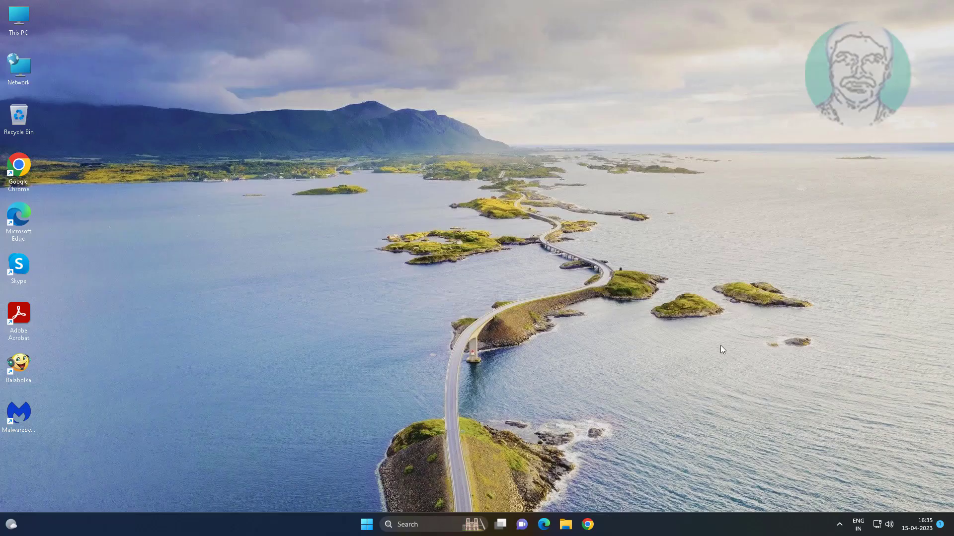
# Search for 'cmd' and launch Command Prompt as administrator, approving the UAC prompt
pyautogui.click(401, 526)
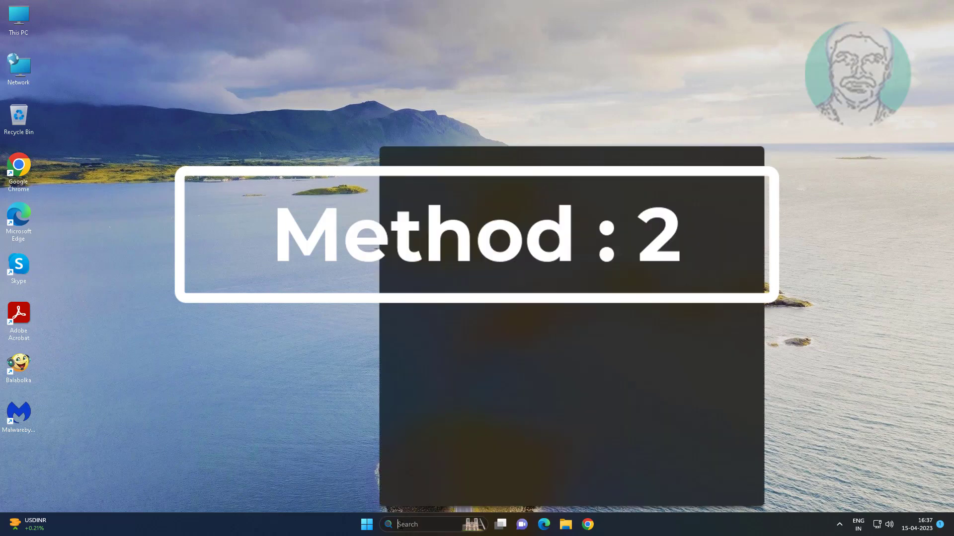
pyautogui.write('cmd')
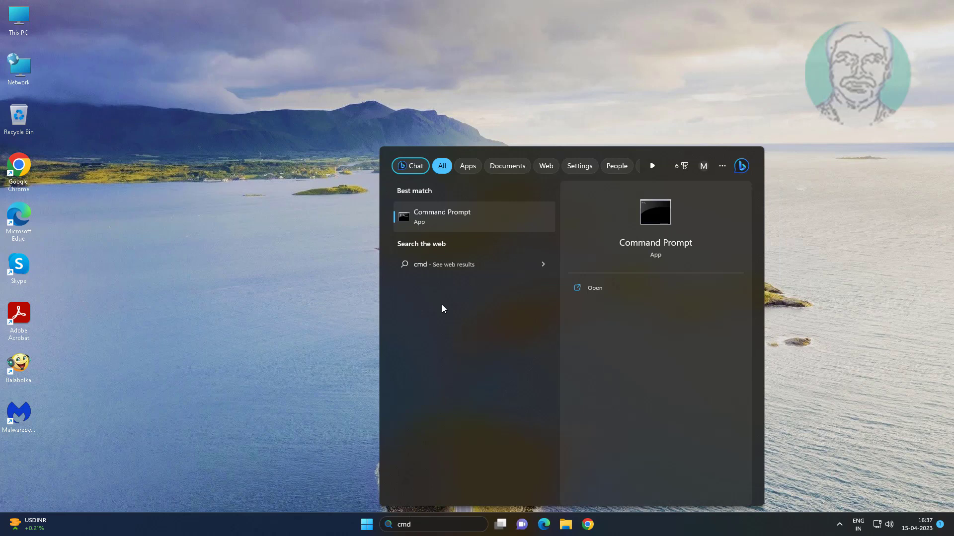
pyautogui.rightClick(446, 213)
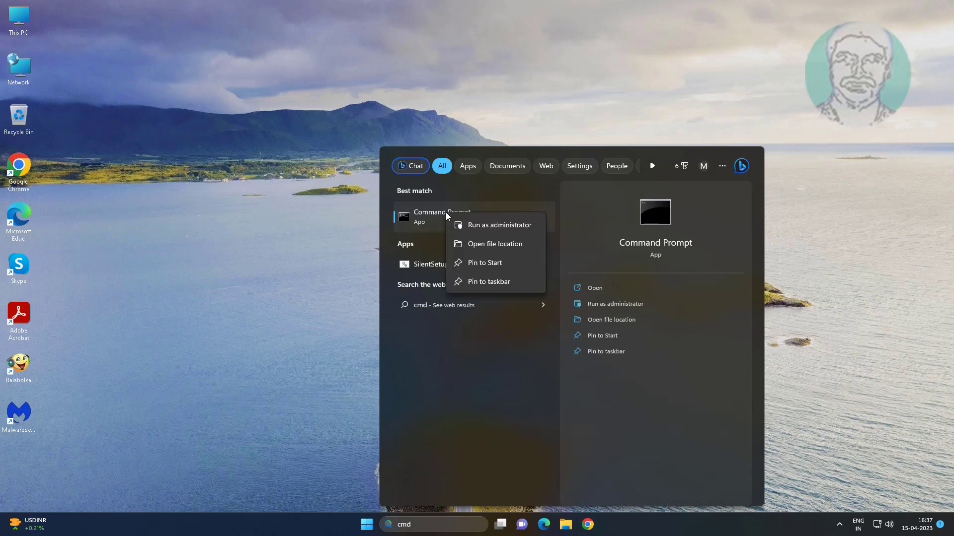
pyautogui.click(496, 225)
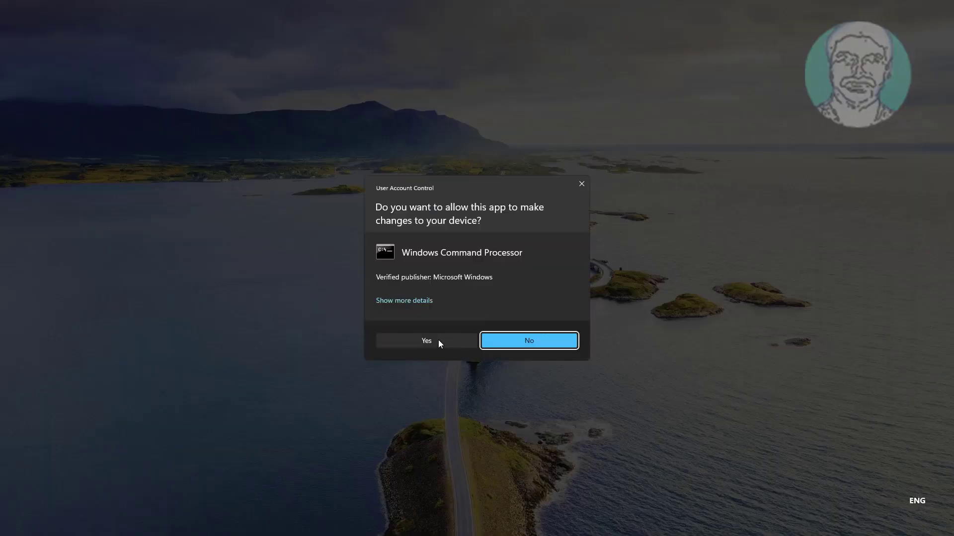
pyautogui.press('Return')
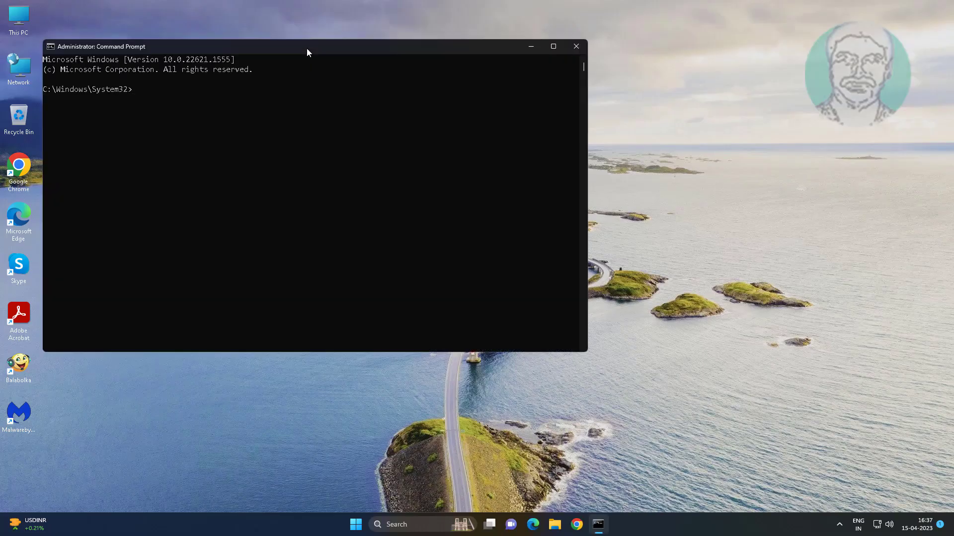
# Run 'powercfg.exe -restoredefaultschemes' and then exit Command Prompt
pyautogui.moveTo(307, 52); pyautogui.dragTo(461, 88)
pyautogui.write('powerc')
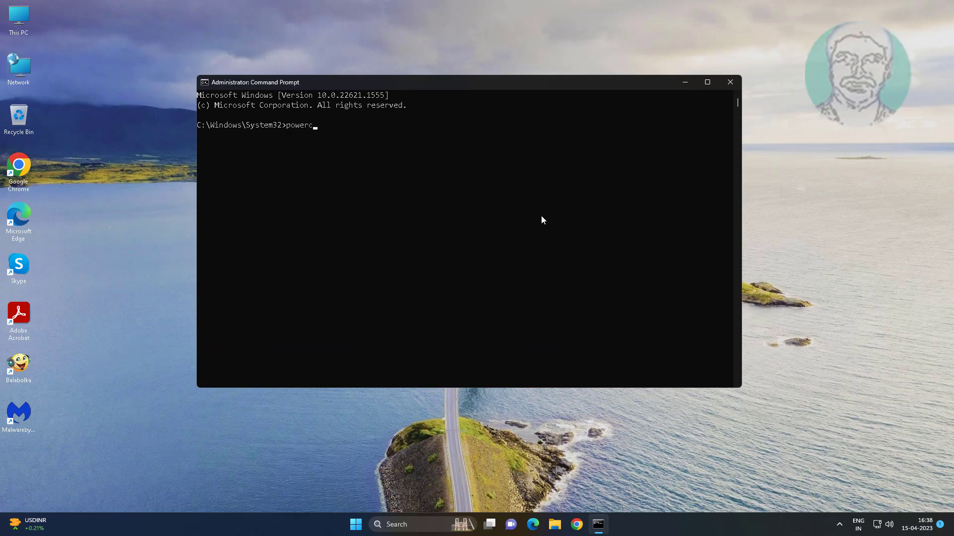
pyautogui.write('fg.exe -')
pyautogui.write('restore')
pyautogui.write('defa')
pyautogui.write('ultsche')
pyautogui.write('mes')
pyautogui.press('Return')
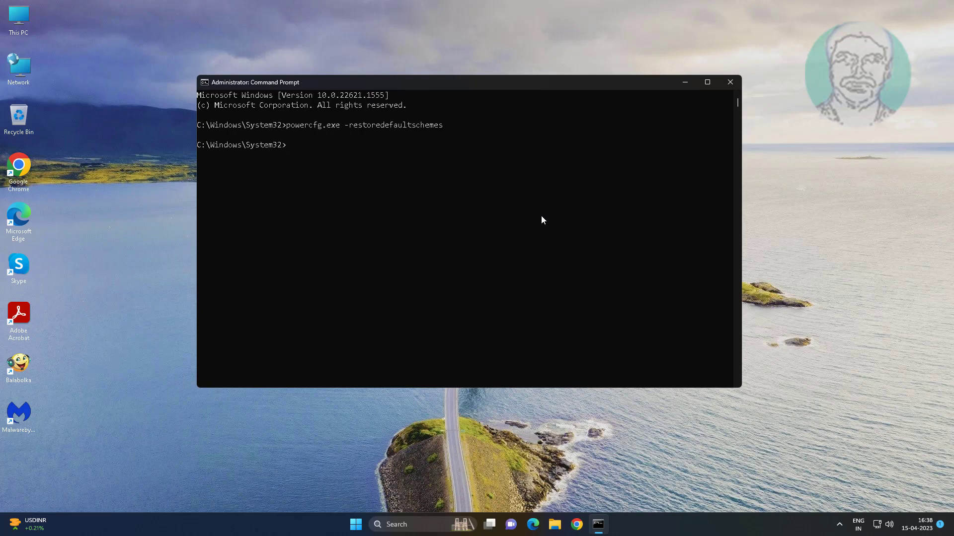
pyautogui.write('e')
pyautogui.write('x')
pyautogui.write('t')
pyautogui.press('Return')
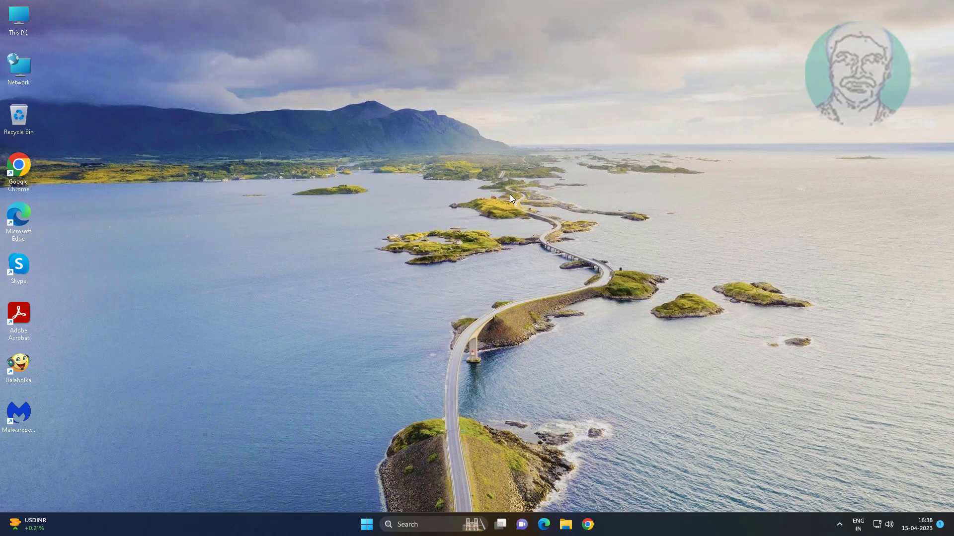
# Search for 'regedit' and launch Registry Editor as administrator, allowing the UAC prompt
pyautogui.click(367, 525)
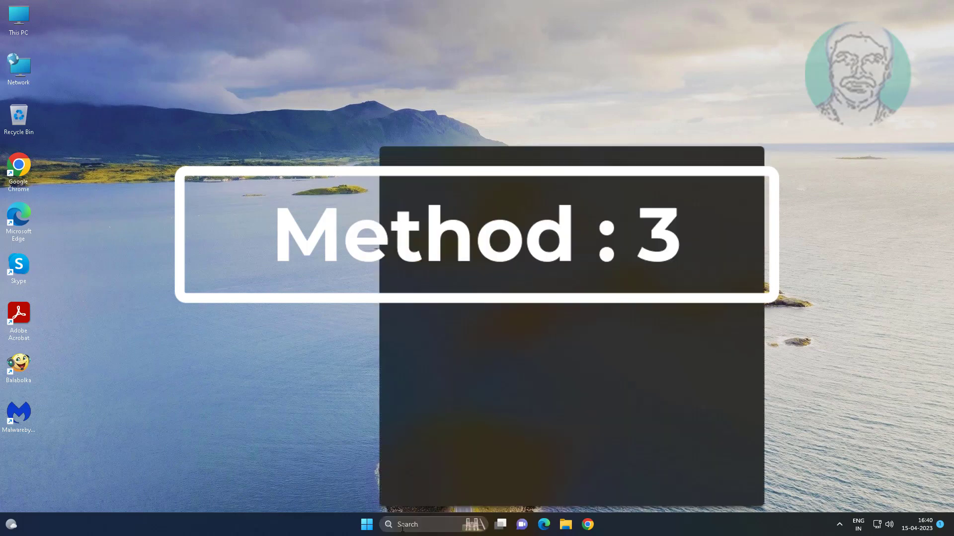
pyautogui.write('reged')
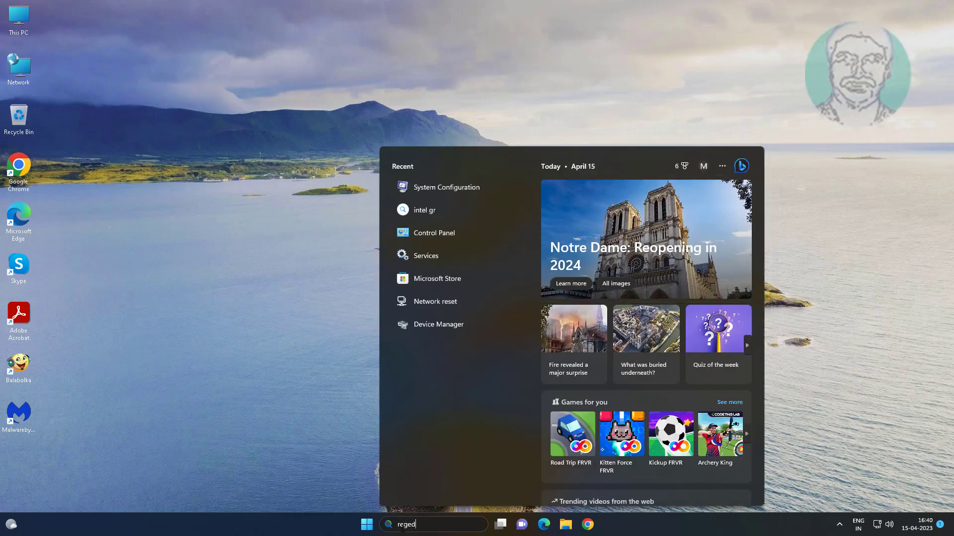
pyautogui.write('it')
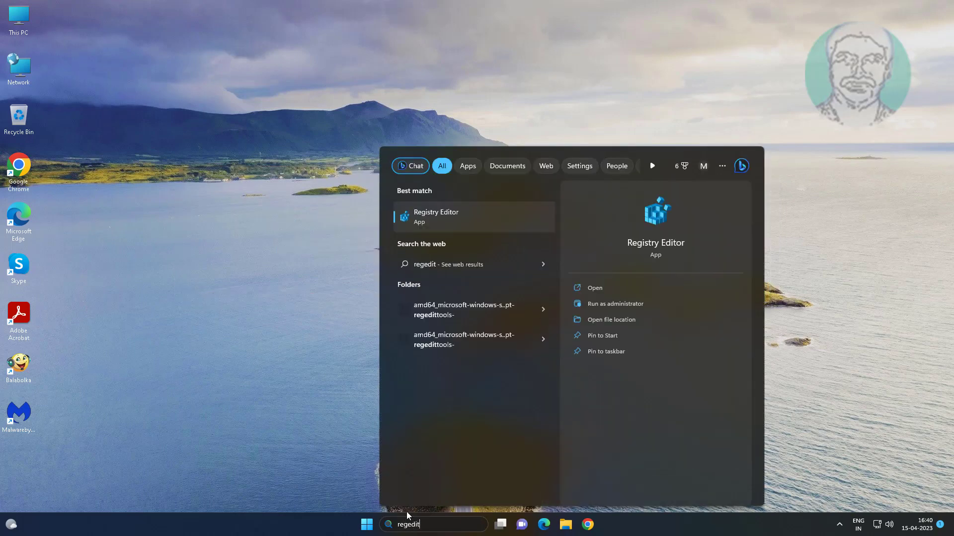
pyautogui.rightClick(436, 217)
pyautogui.click(484, 225)
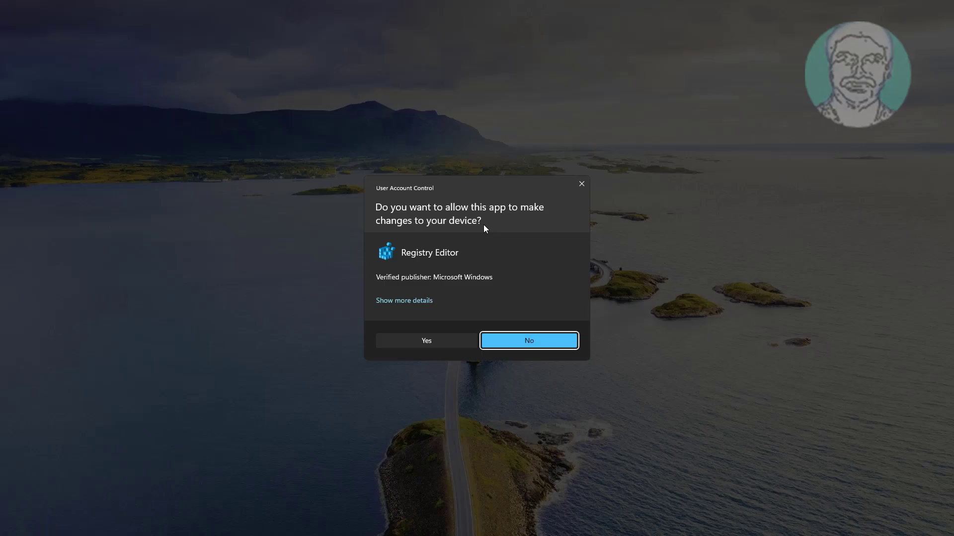
pyautogui.click(421, 347)
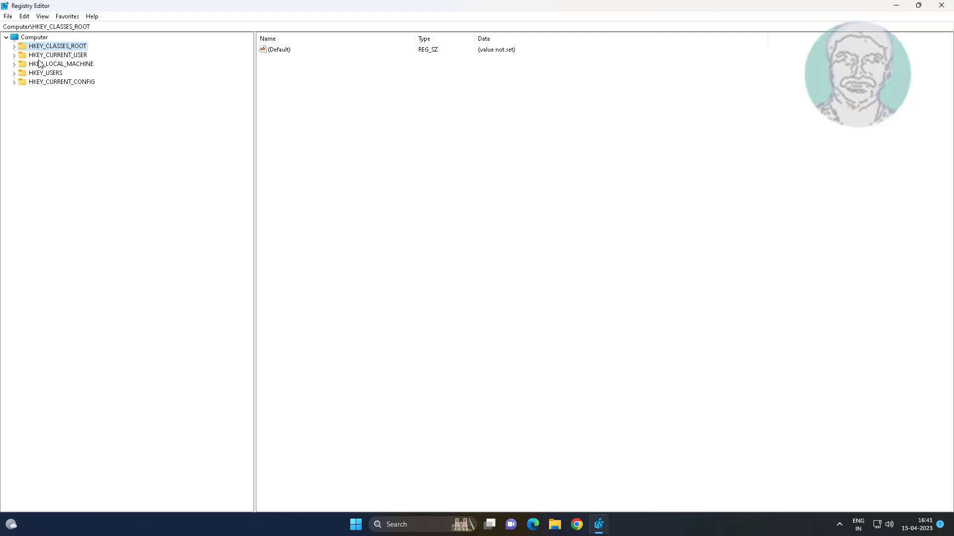
# Expand HKEY_LOCAL_MACHINE > SYSTEM > CurrentControlSet in the registry tree
pyautogui.click(62, 63)
pyautogui.click(15, 63)
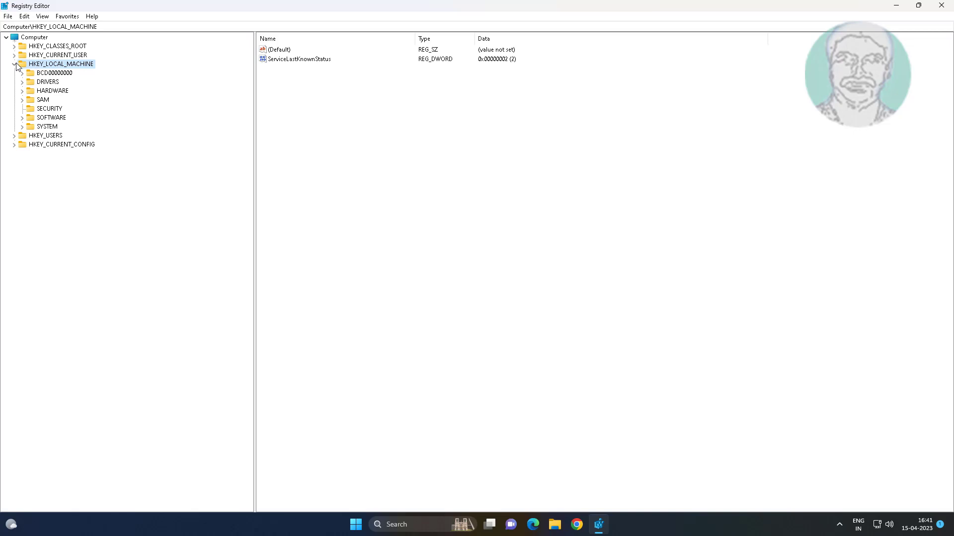
pyautogui.click(55, 127)
pyautogui.click(22, 126)
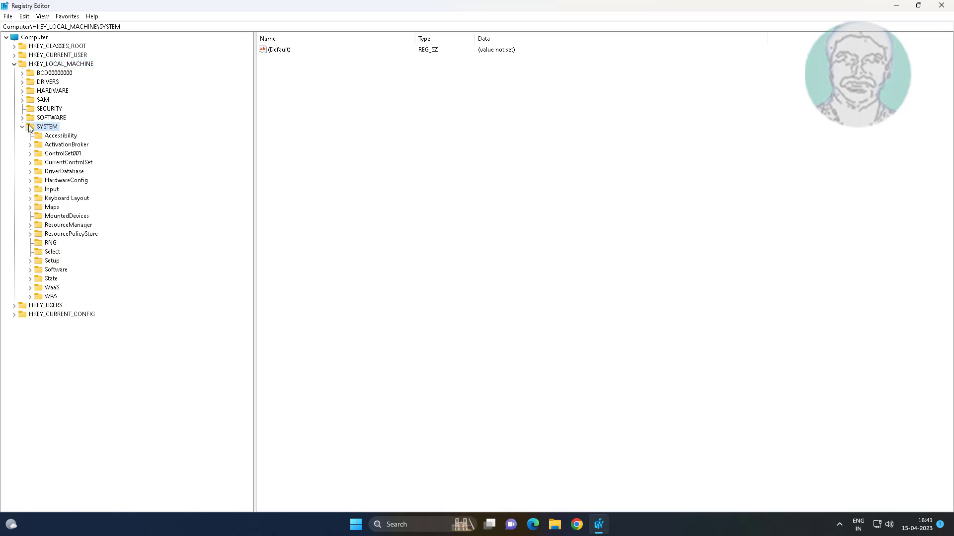
pyautogui.click(83, 163)
pyautogui.click(30, 164)
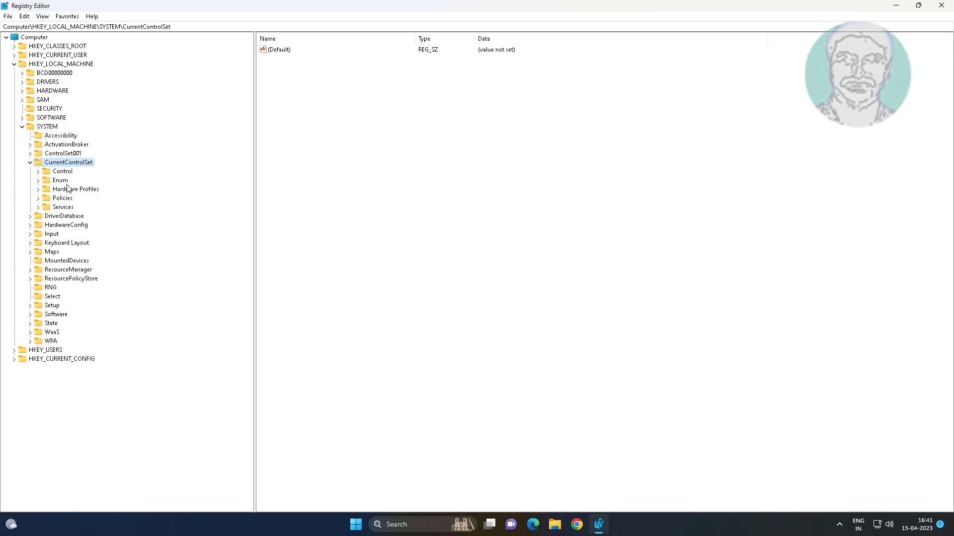
# Expand Control and MUI, then select StringCacheSettings to show StringCacheGeneration
pyautogui.click(67, 173)
pyautogui.click(39, 171)
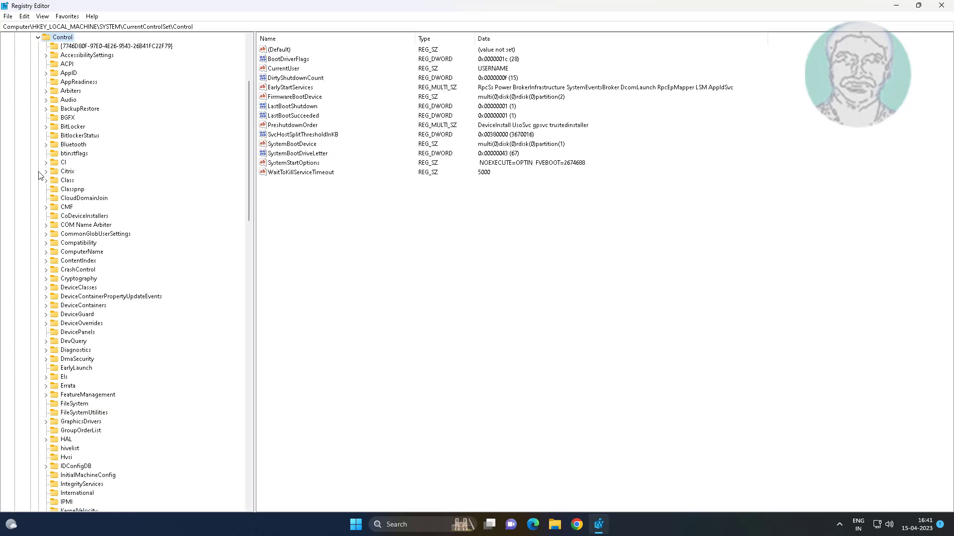
pyautogui.click(67, 243)
pyautogui.press('m')
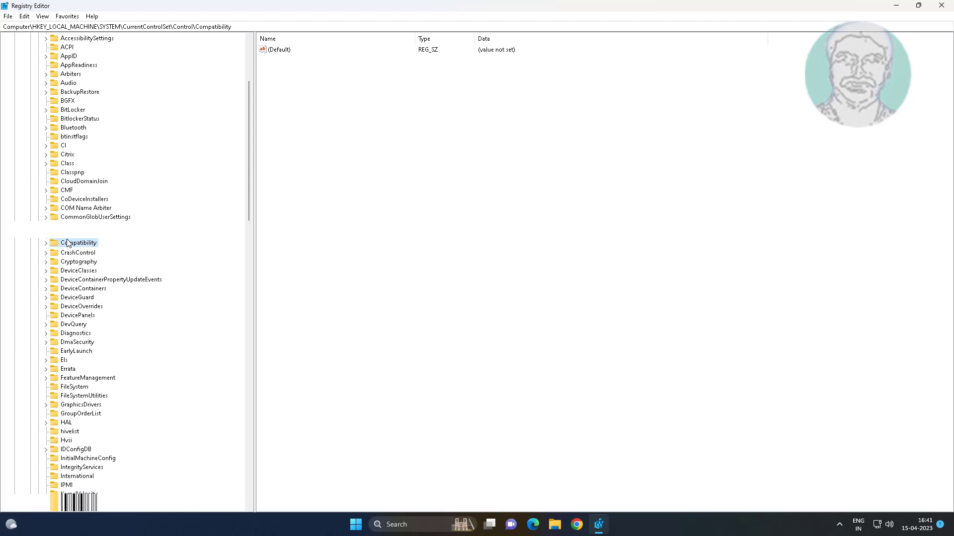
pyautogui.scroll(-5, 143, 370)
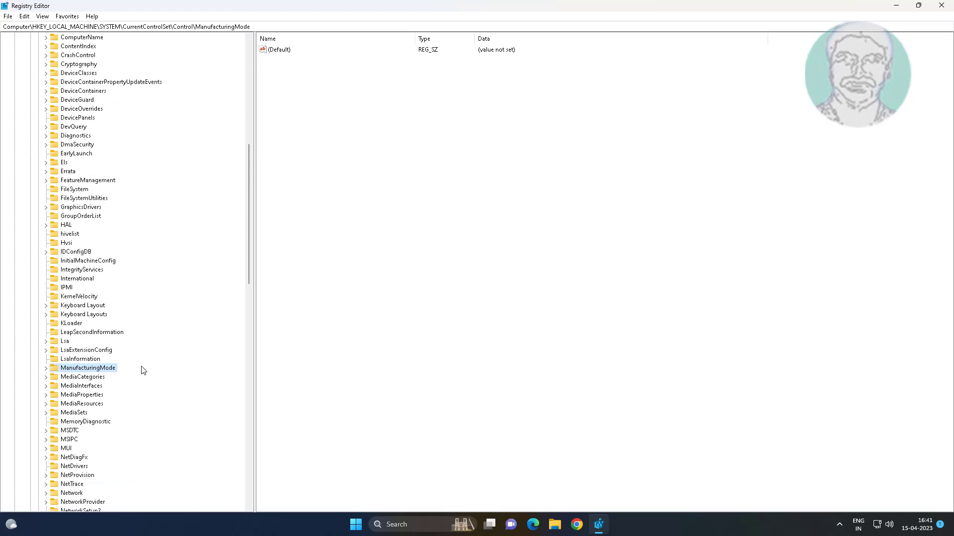
pyautogui.scroll(-4, 143, 370)
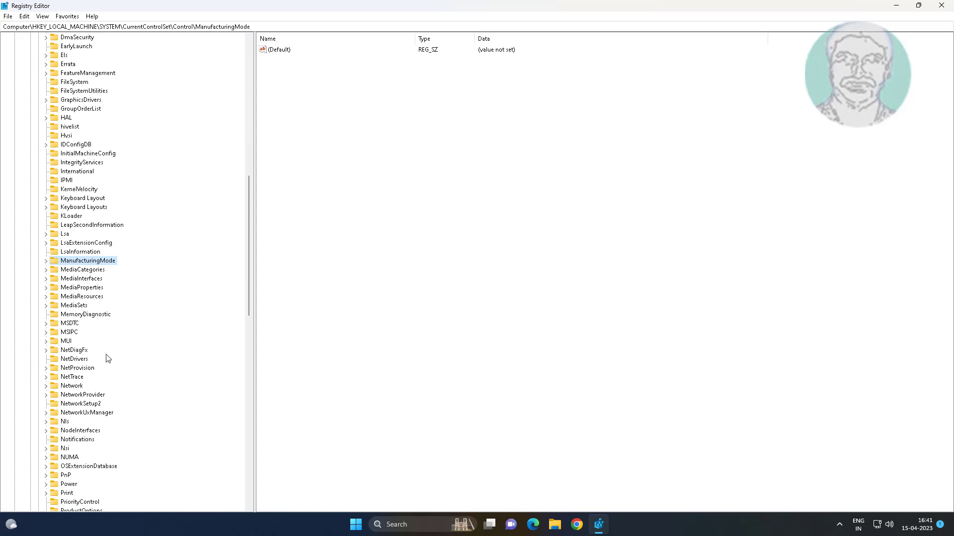
pyautogui.click(68, 342)
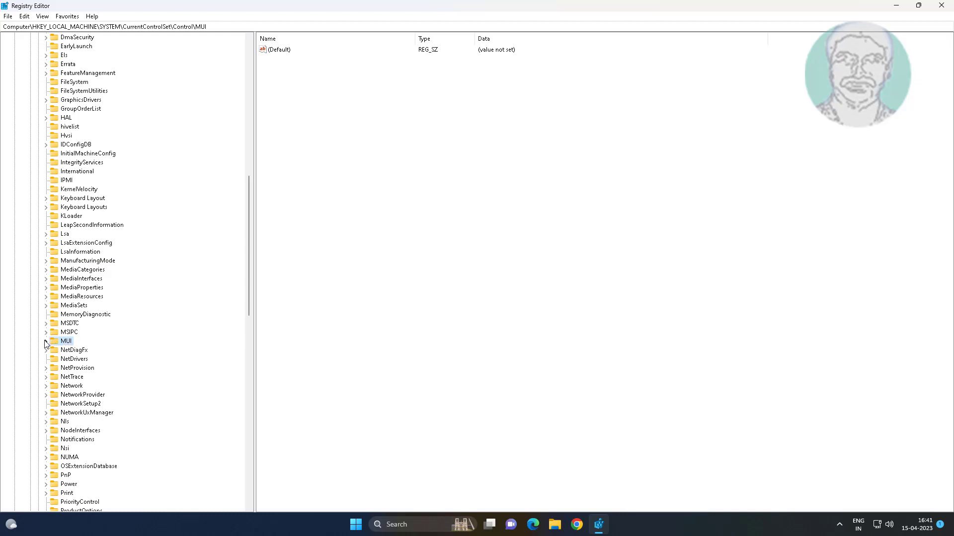
pyautogui.click(45, 342)
pyautogui.click(96, 379)
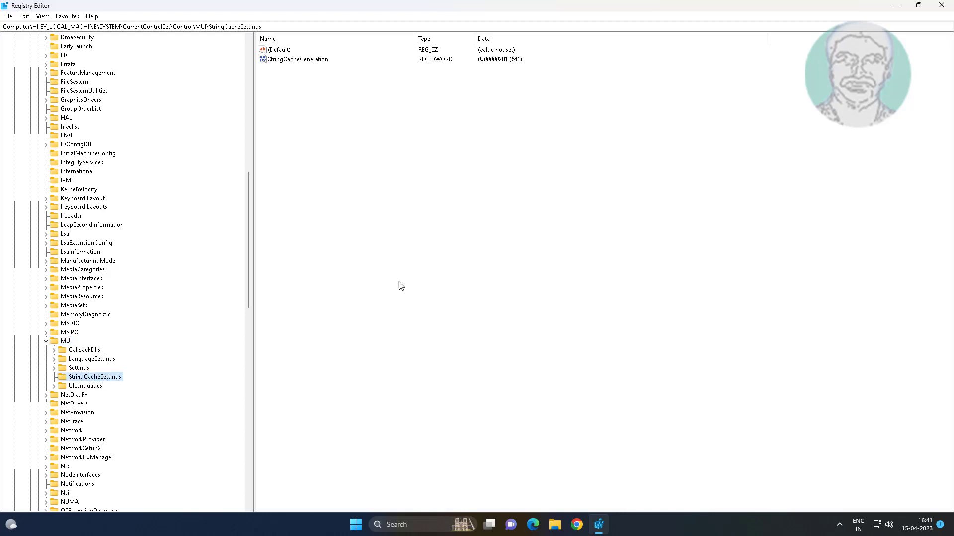
# Set StringCacheGeneration to hexadecimal 38b (907)
pyautogui.click(316, 60)
pyautogui.doubleClick(315, 60)
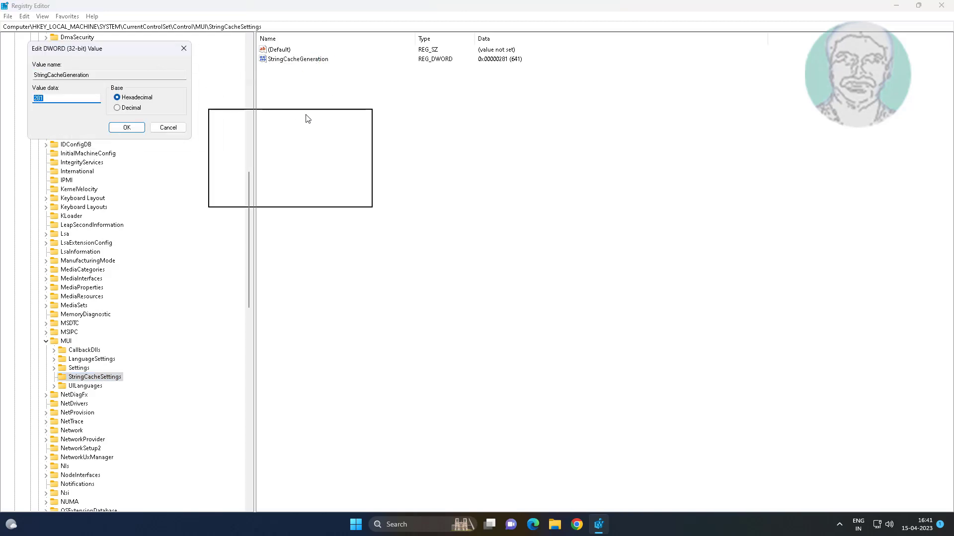
pyautogui.moveTo(307, 119); pyautogui.dragTo(345, 126)
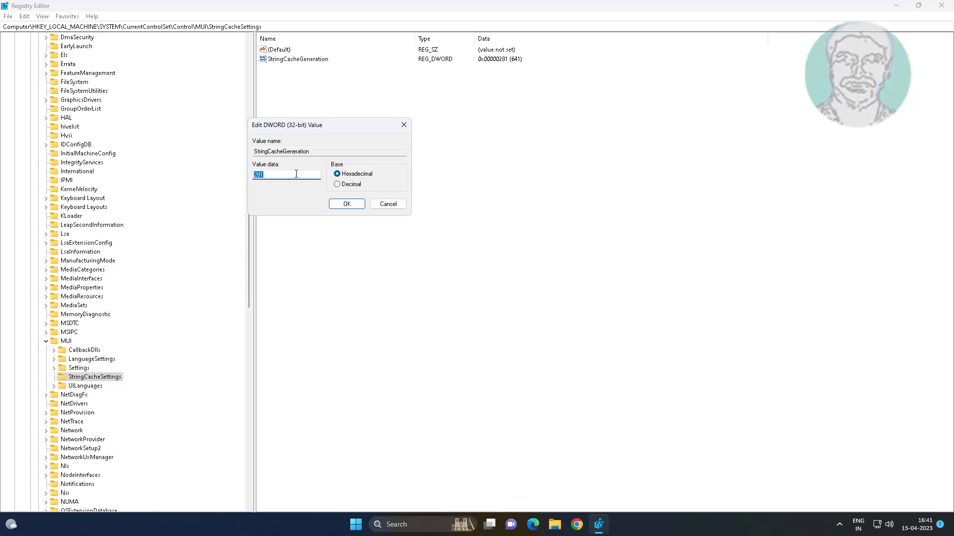
pyautogui.write('38b')
pyautogui.click(356, 174)
pyautogui.click(347, 205)
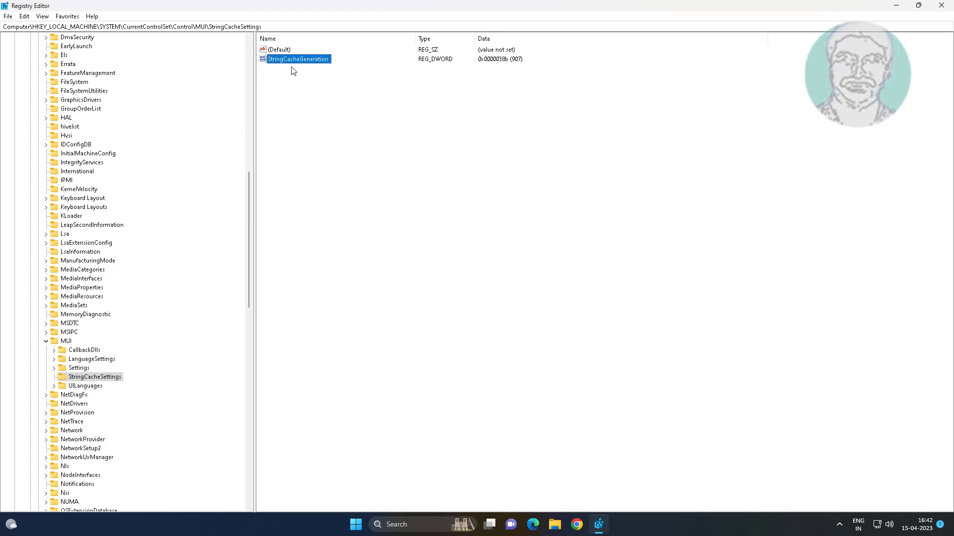
# Collapse the MUI, Control, SYSTEM and HKEY_LOCAL_MACHINE keys in the tree
pyautogui.click(46, 342)
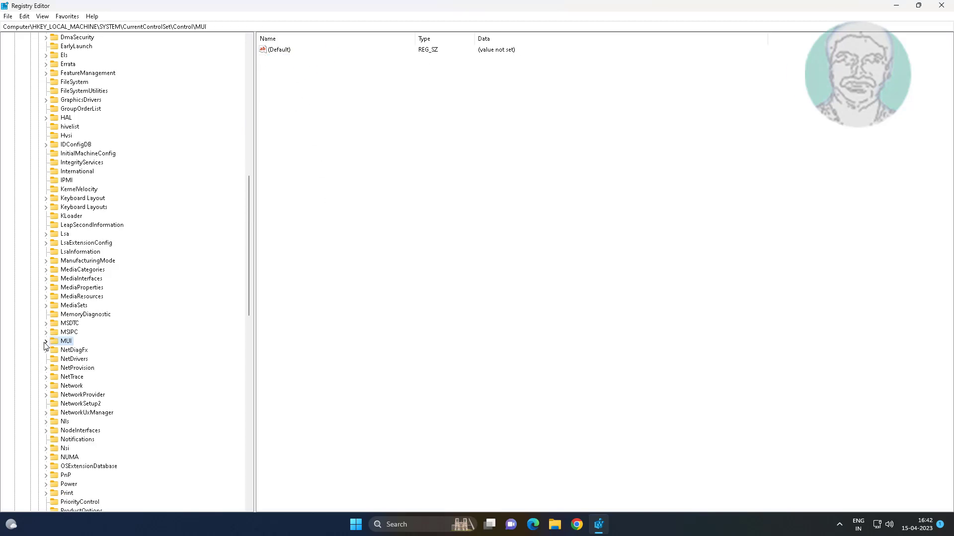
pyautogui.moveTo(248, 285); pyautogui.dragTo(250, 149)
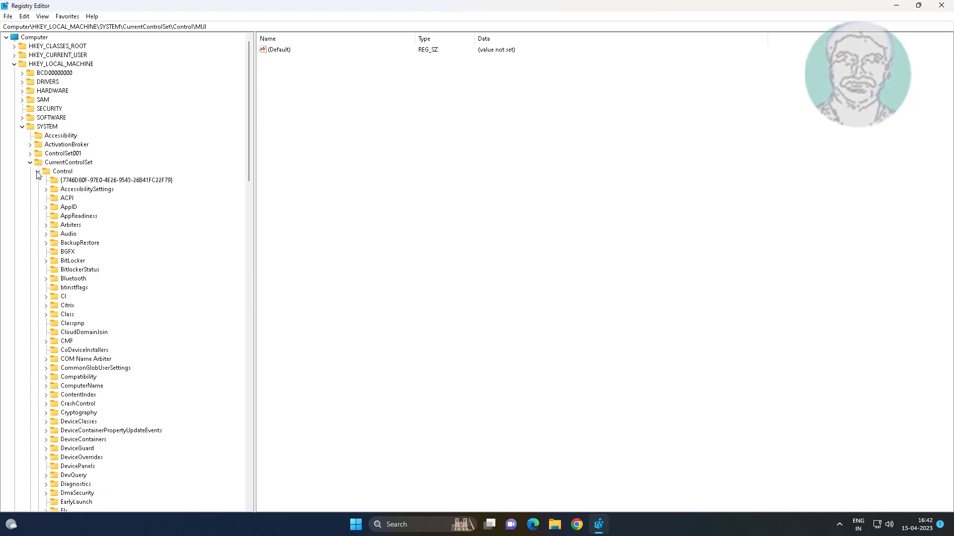
pyautogui.click(38, 171)
pyautogui.click(22, 126)
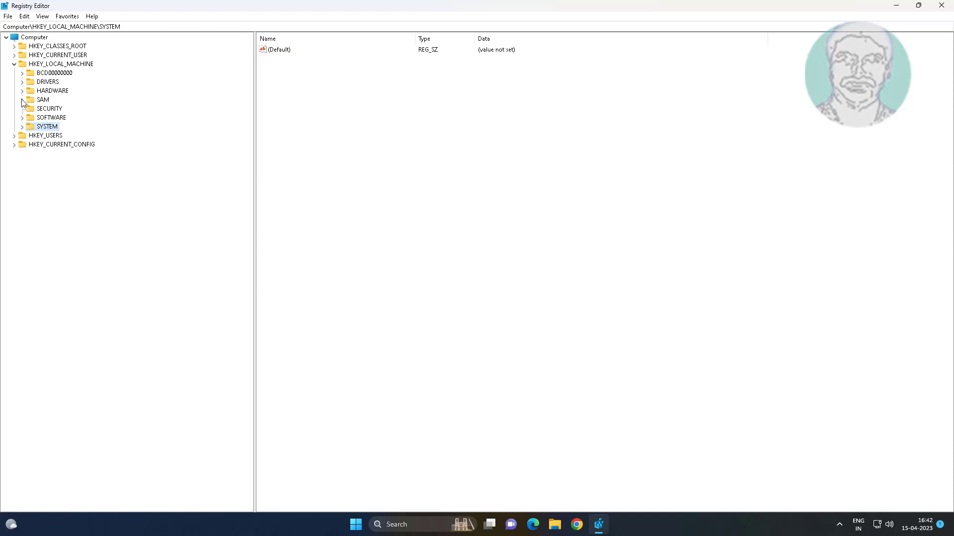
pyautogui.click(13, 63)
# Close Registry Editor and restart the PC from the Start menu
pyautogui.click(941, 6)
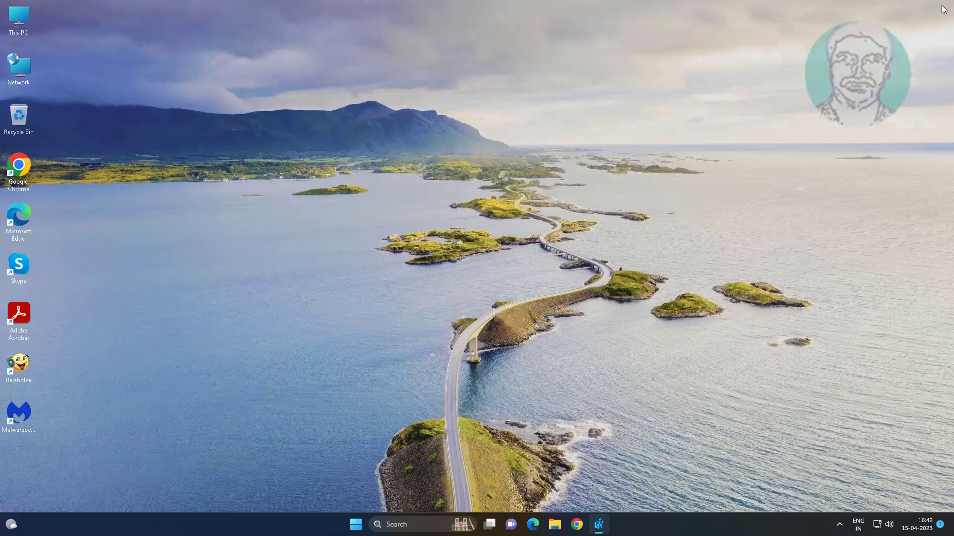
pyautogui.click(366, 525)
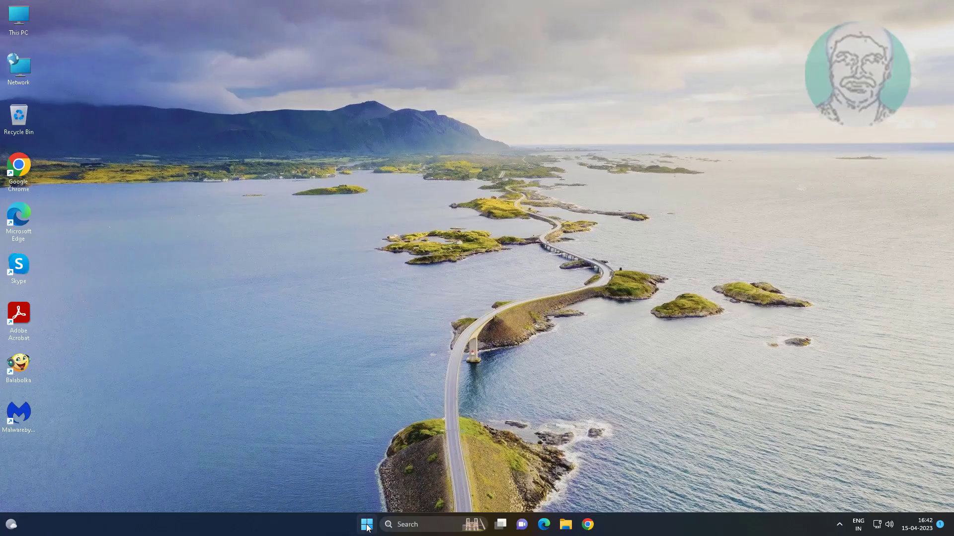
pyautogui.click(602, 488)
pyautogui.click(597, 469)
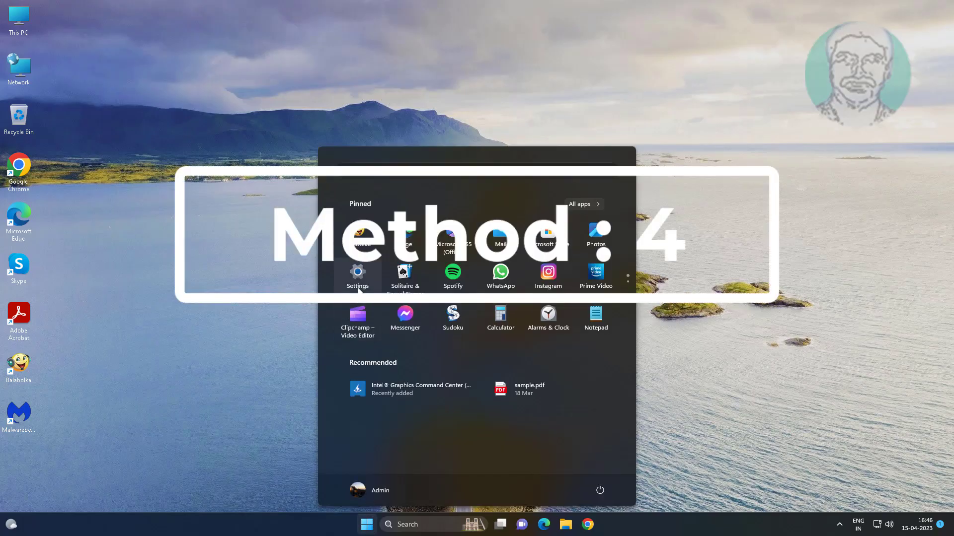
# After the restart, open Settings and go to System > Recovery
pyautogui.click(358, 288)
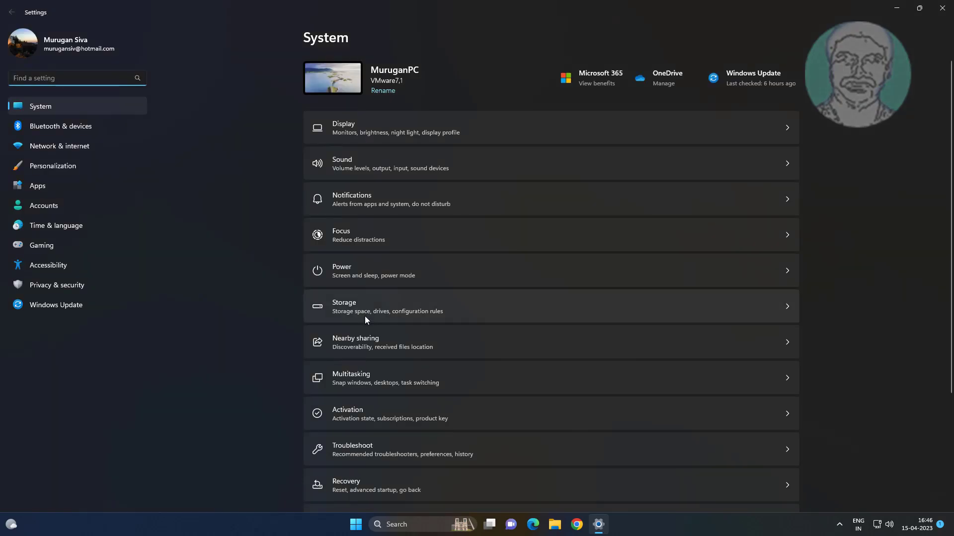
pyautogui.scroll(-3, 364, 316)
pyautogui.click(367, 355)
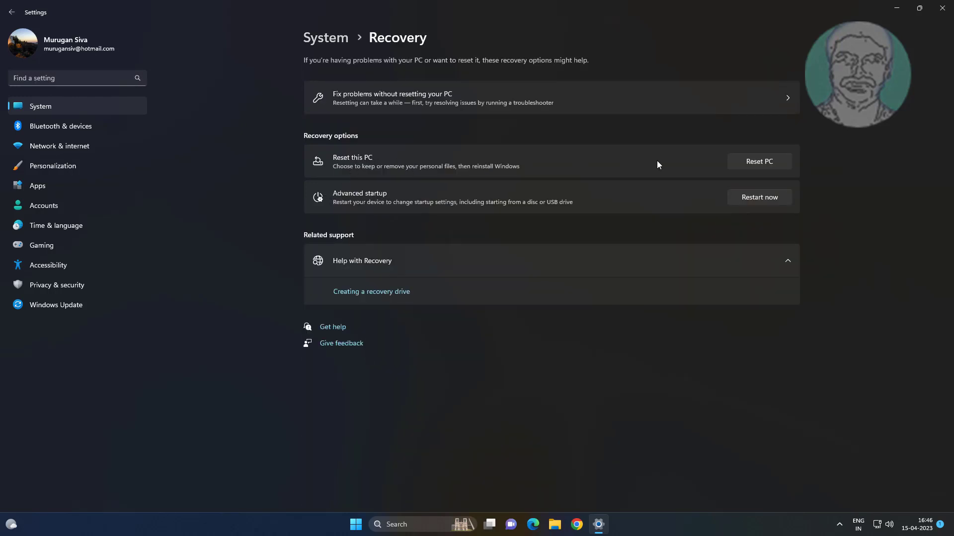
# Start Reset this PC, choose a personal-files option, and select Local reinstall
pyautogui.click(762, 161)
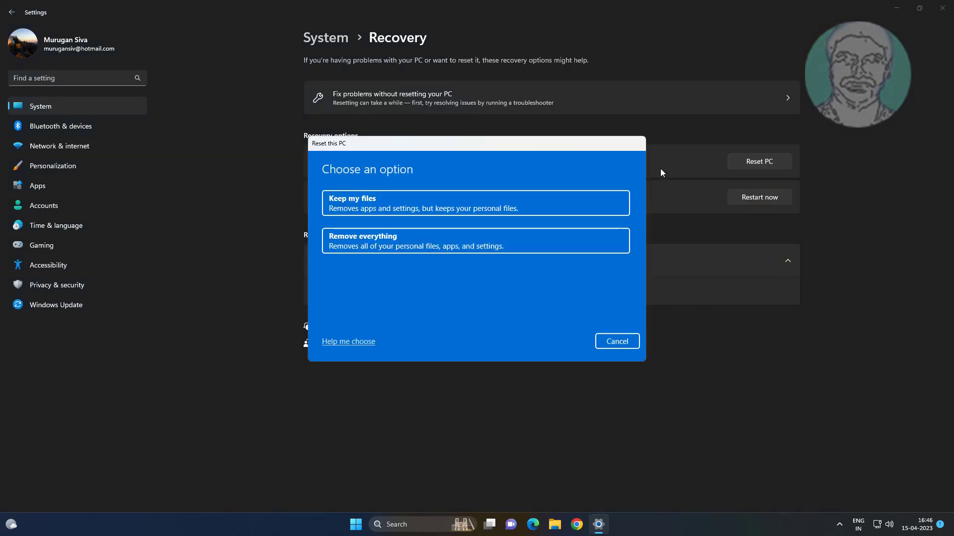
pyautogui.click(420, 206)
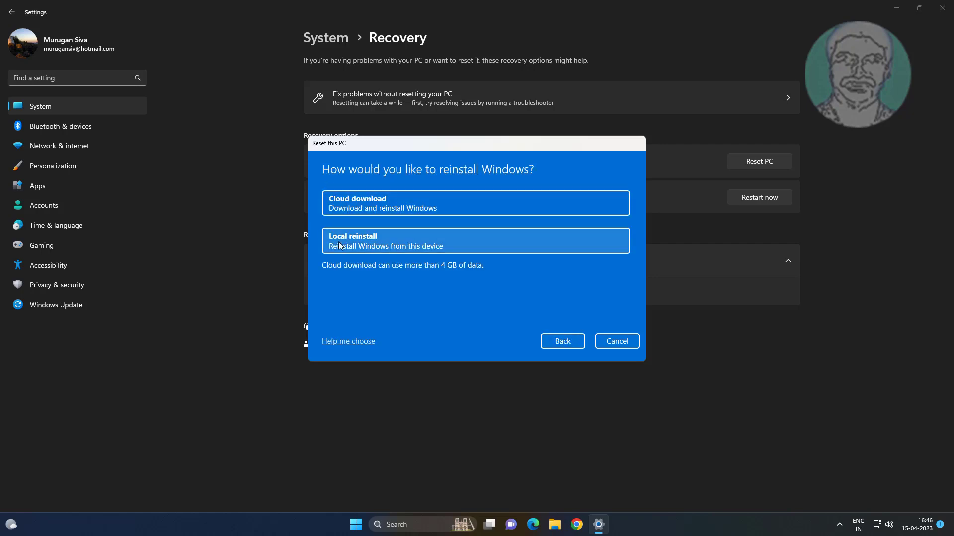
pyautogui.click(417, 244)
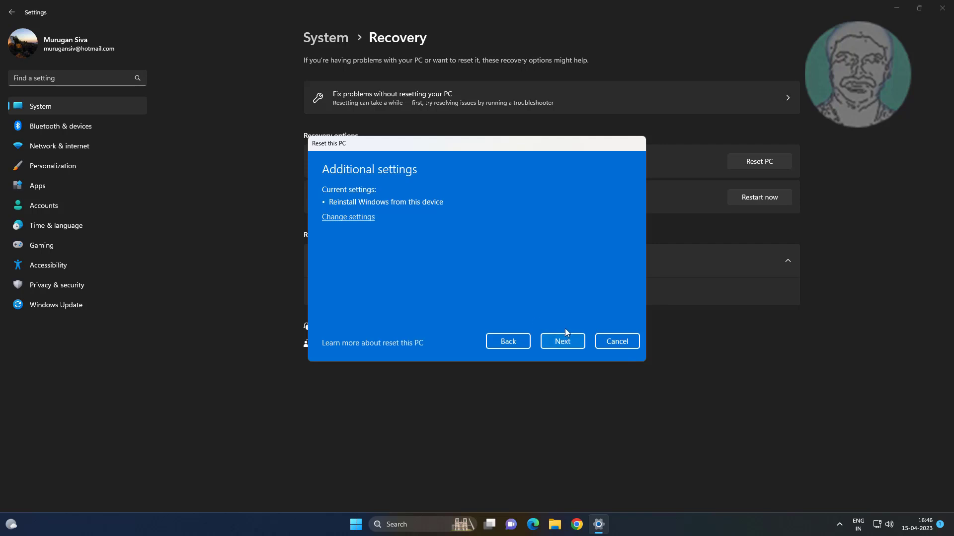